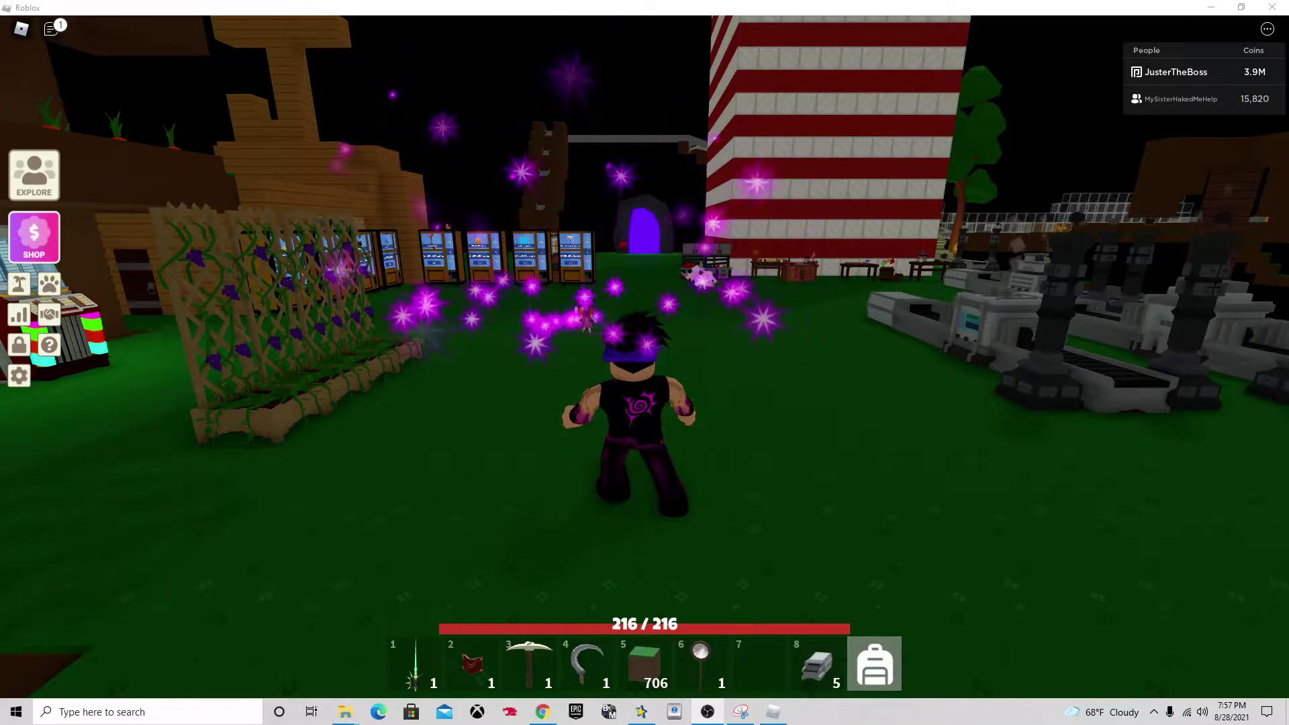
Walk the avatar across the island to stand beside the friend's avatar.
key(w)
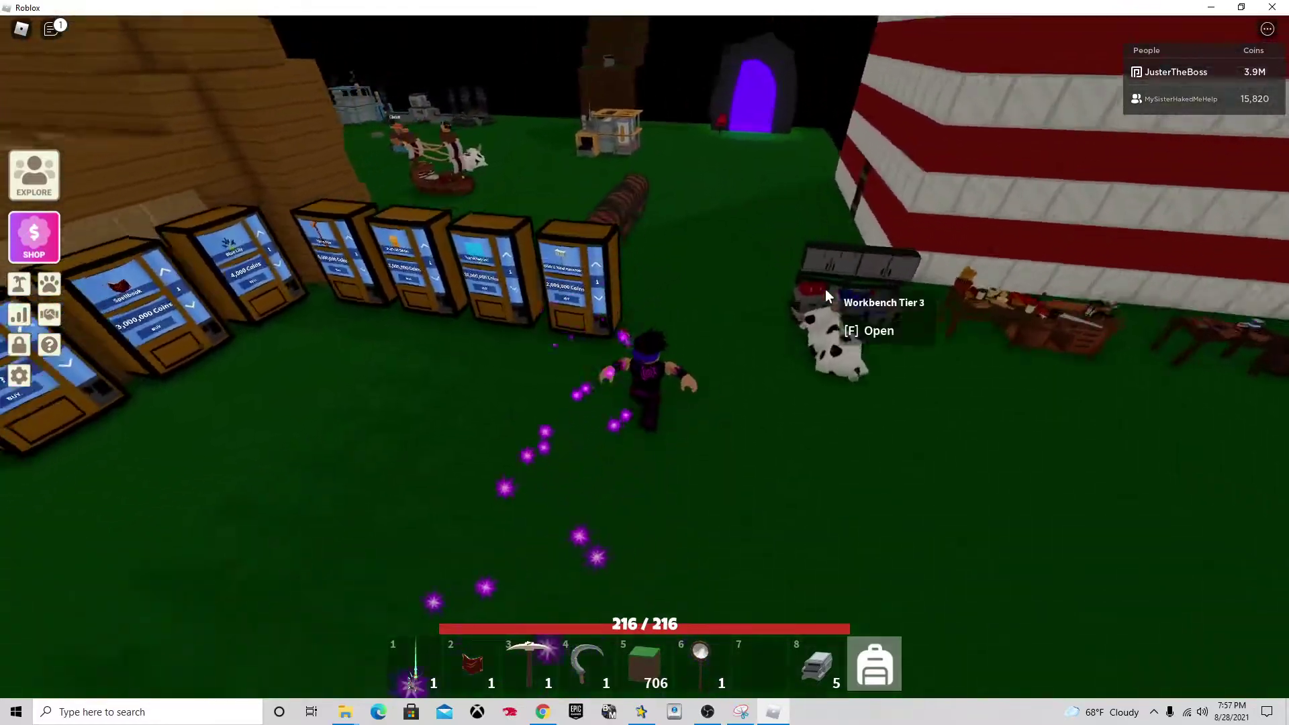
key(a)
key(a)
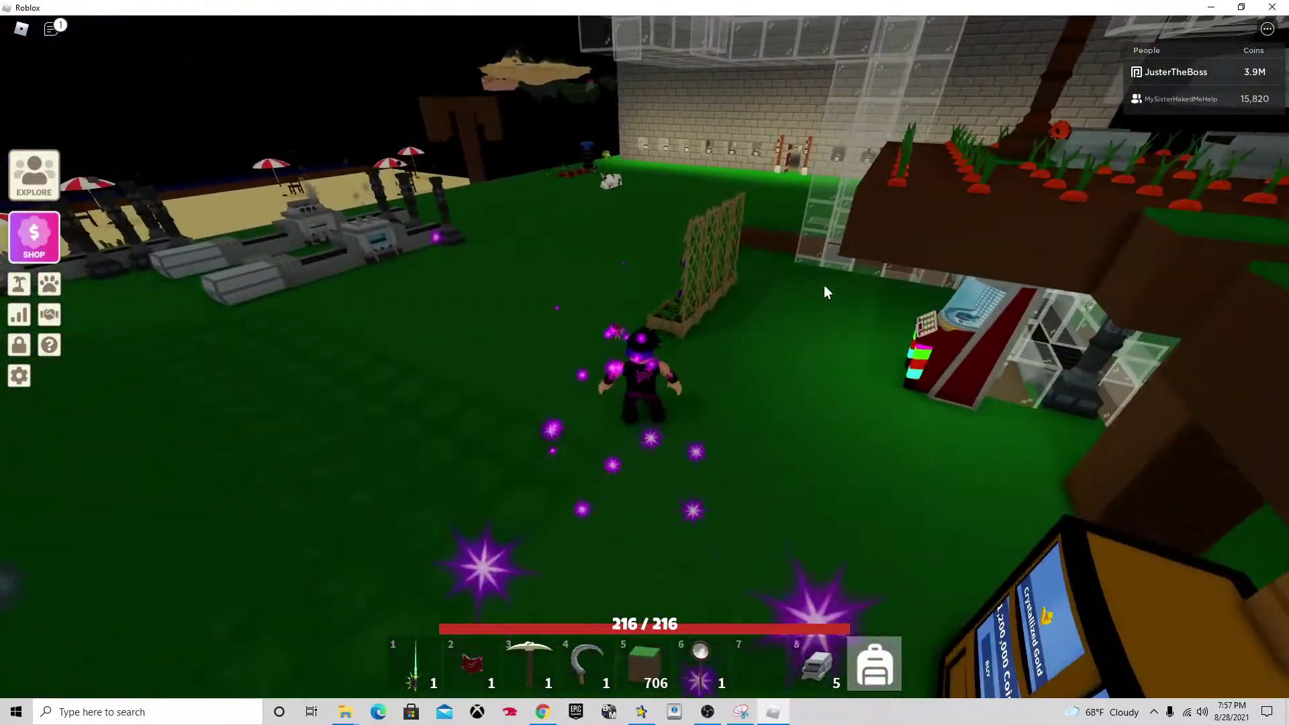
key(d)
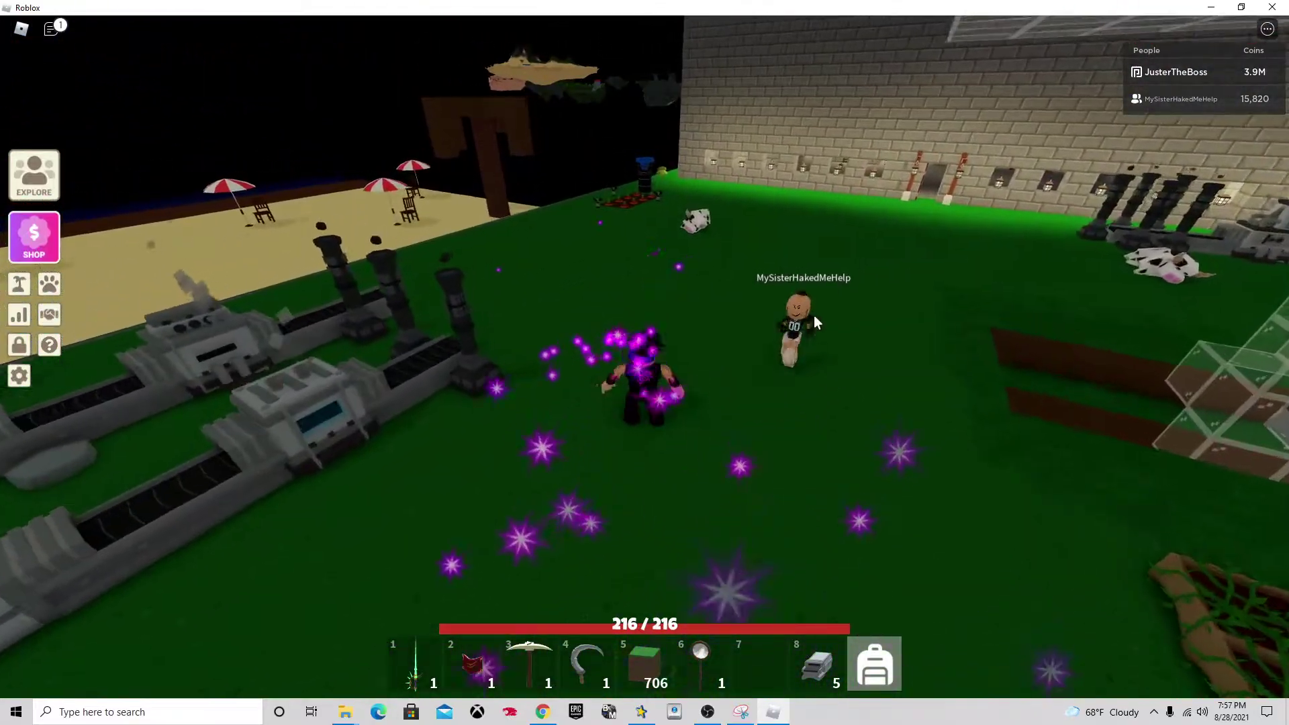
key(w)
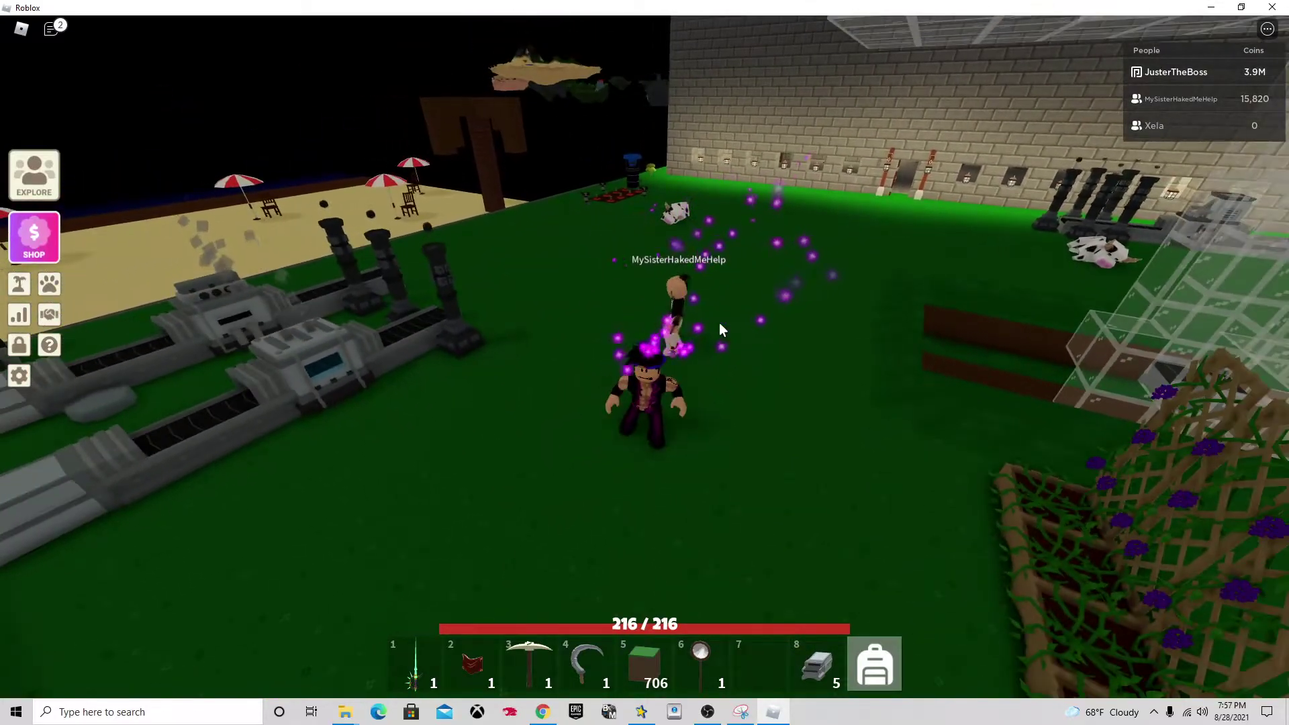
key(a)
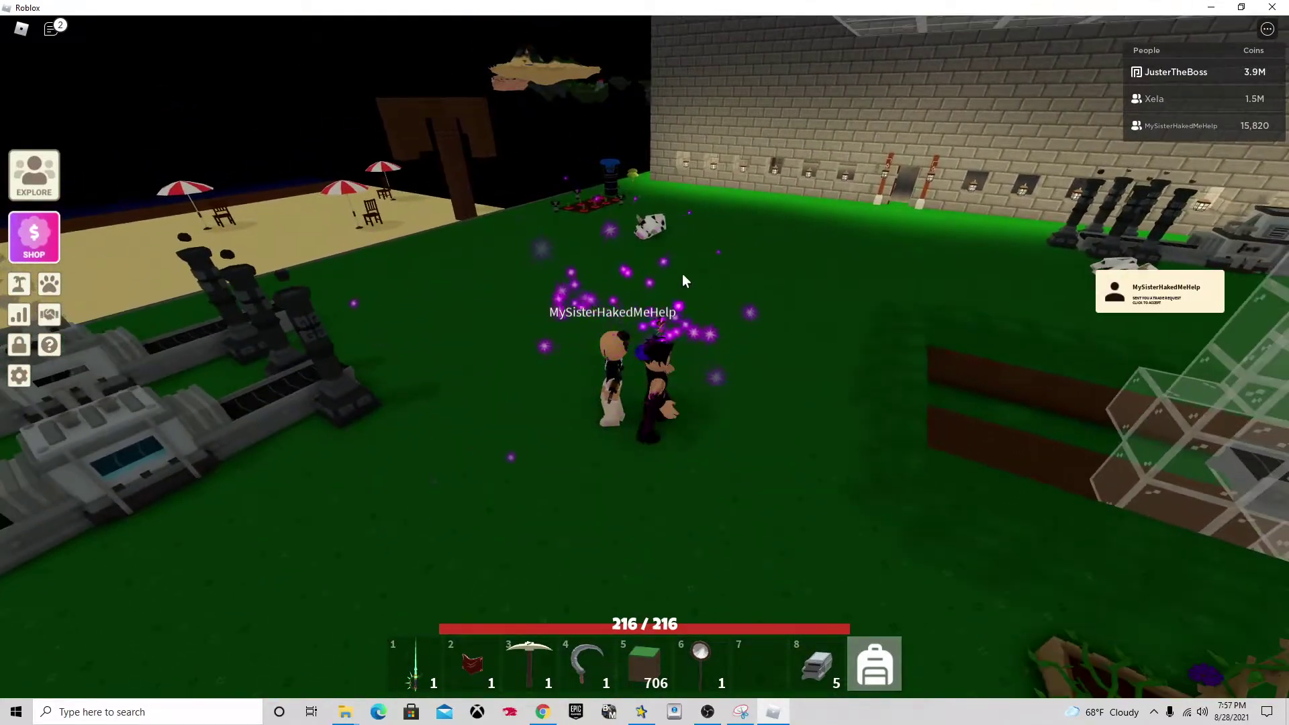
Remove Steel Mill from the offer and offer Stone Brick in exchange for one Coal.
key(w)
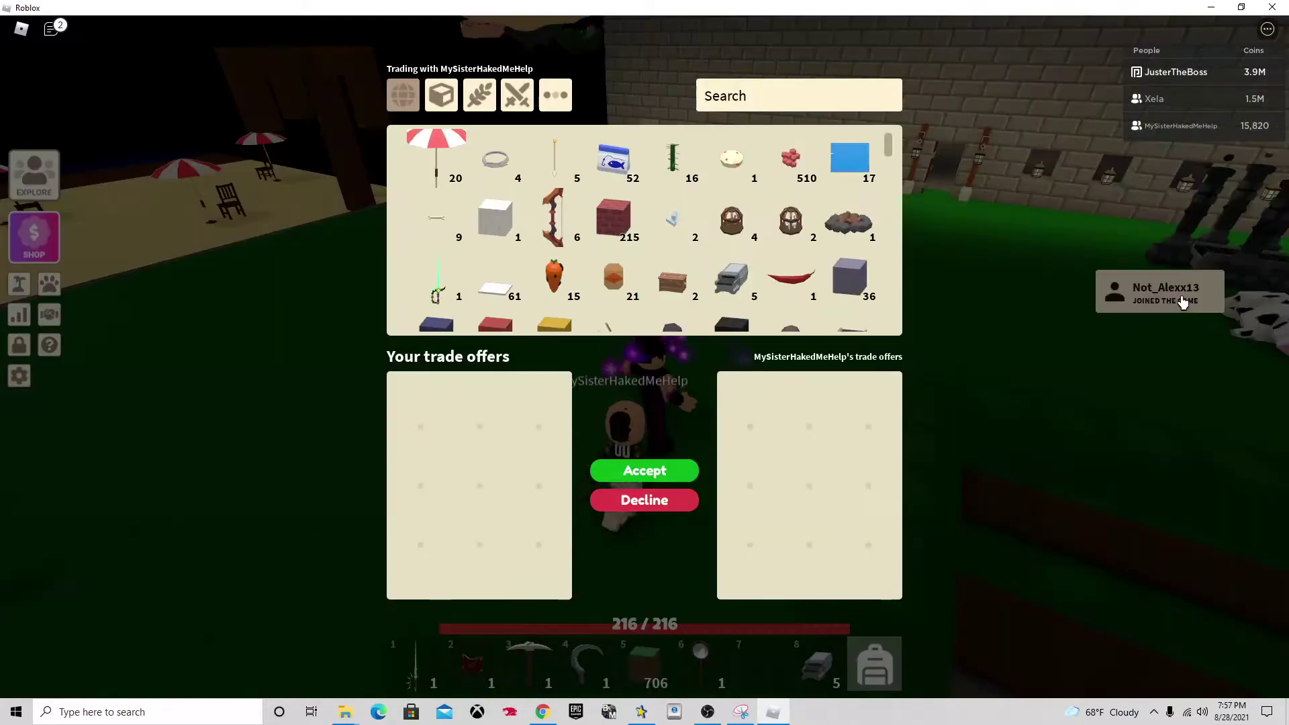
scroll(795, 232, down, 5)
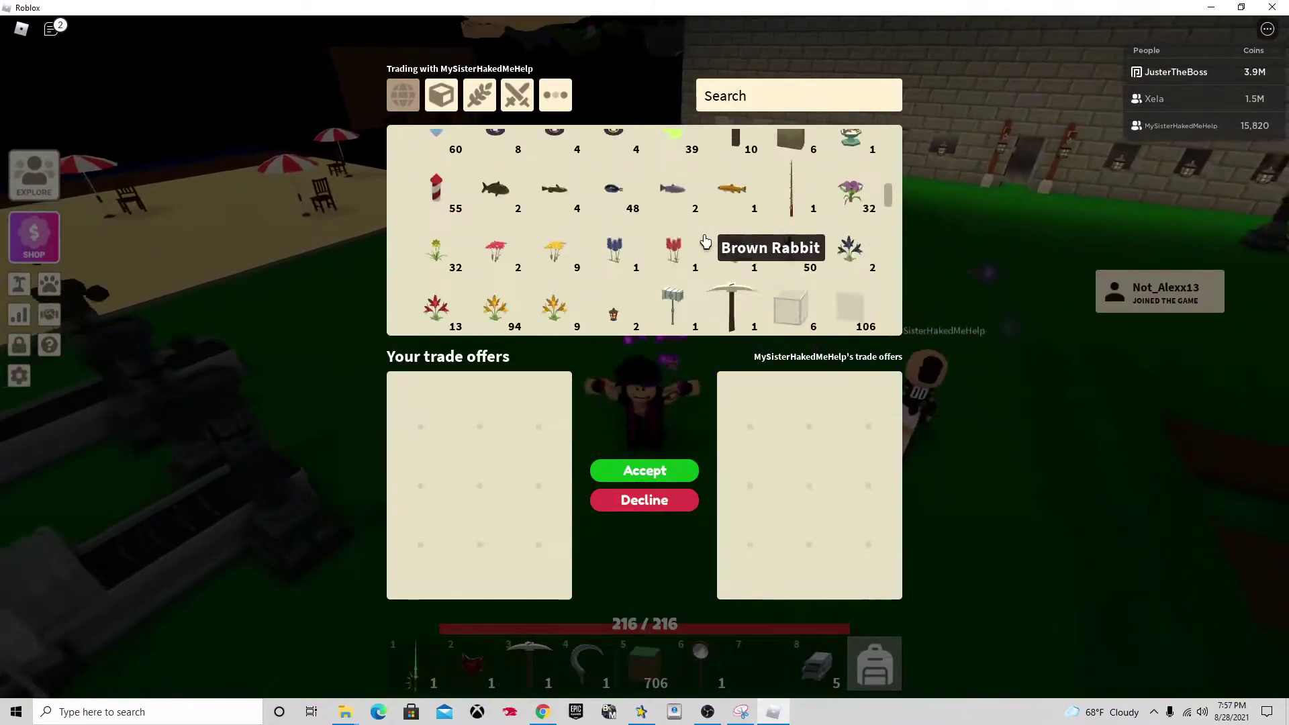
scroll(705, 230, down, 5)
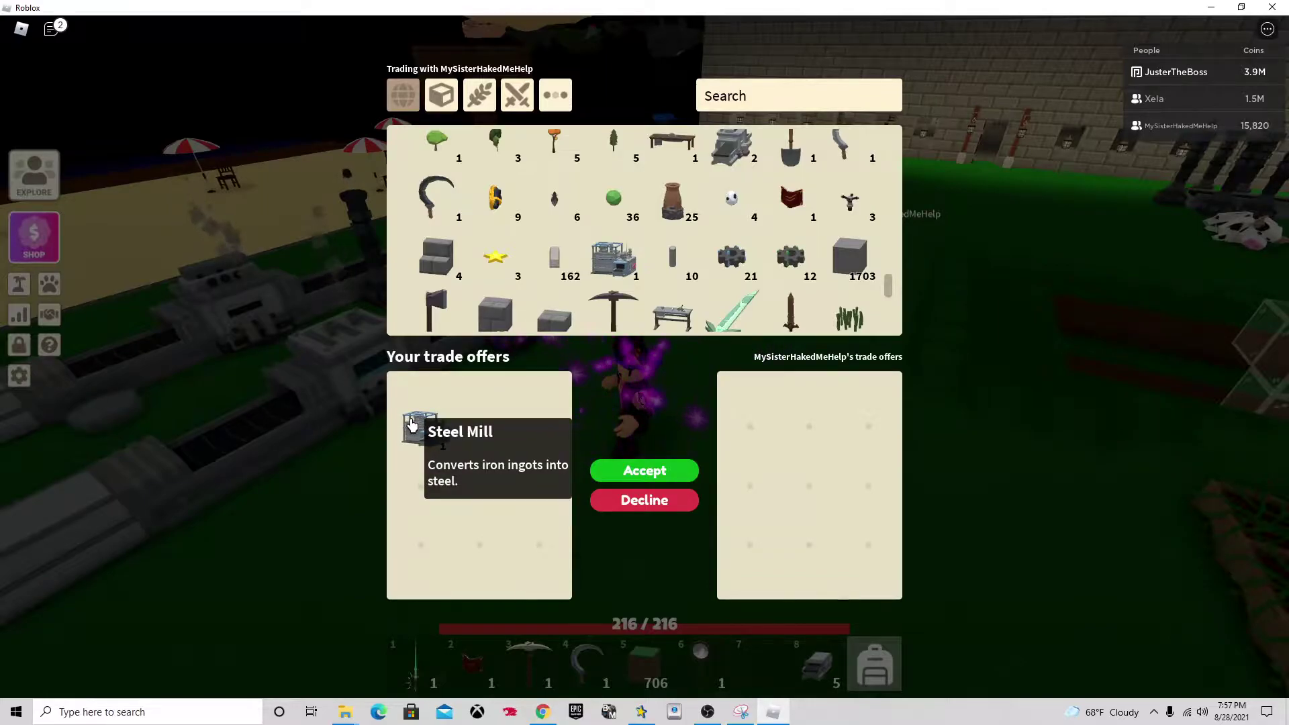
click(414, 427)
scroll(510, 332, down, 2)
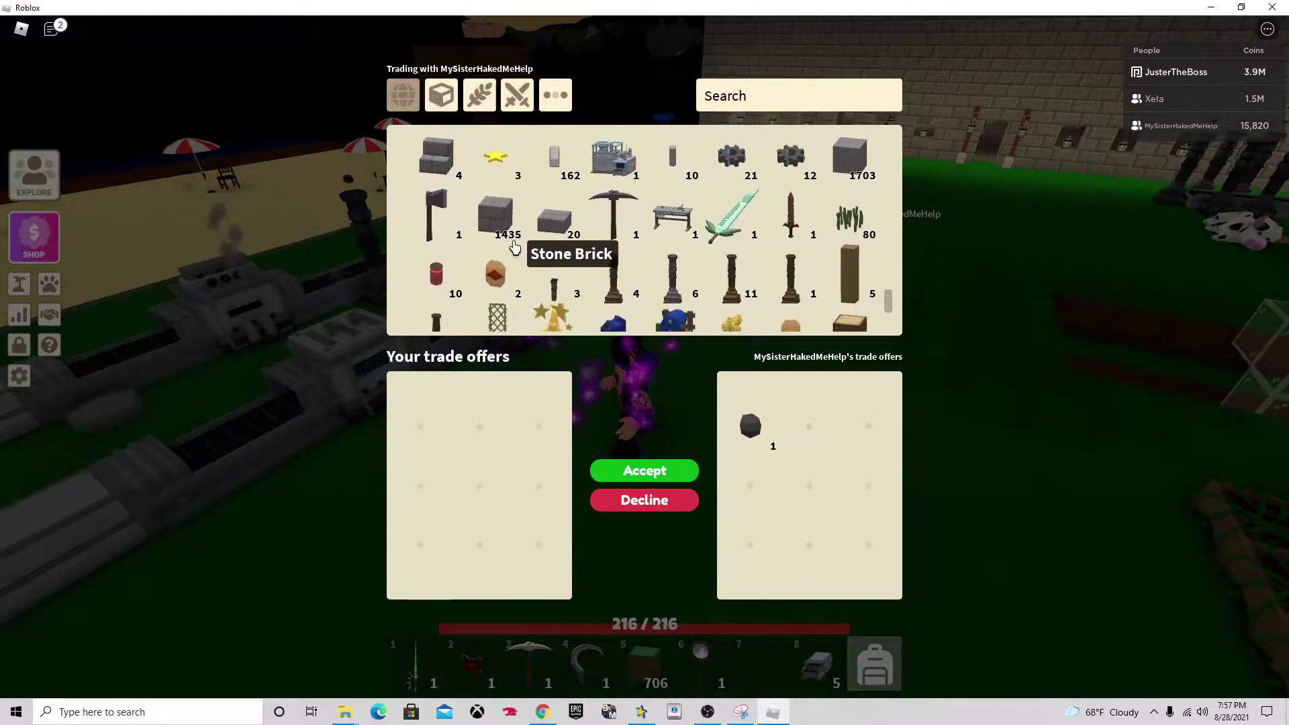
click(505, 230)
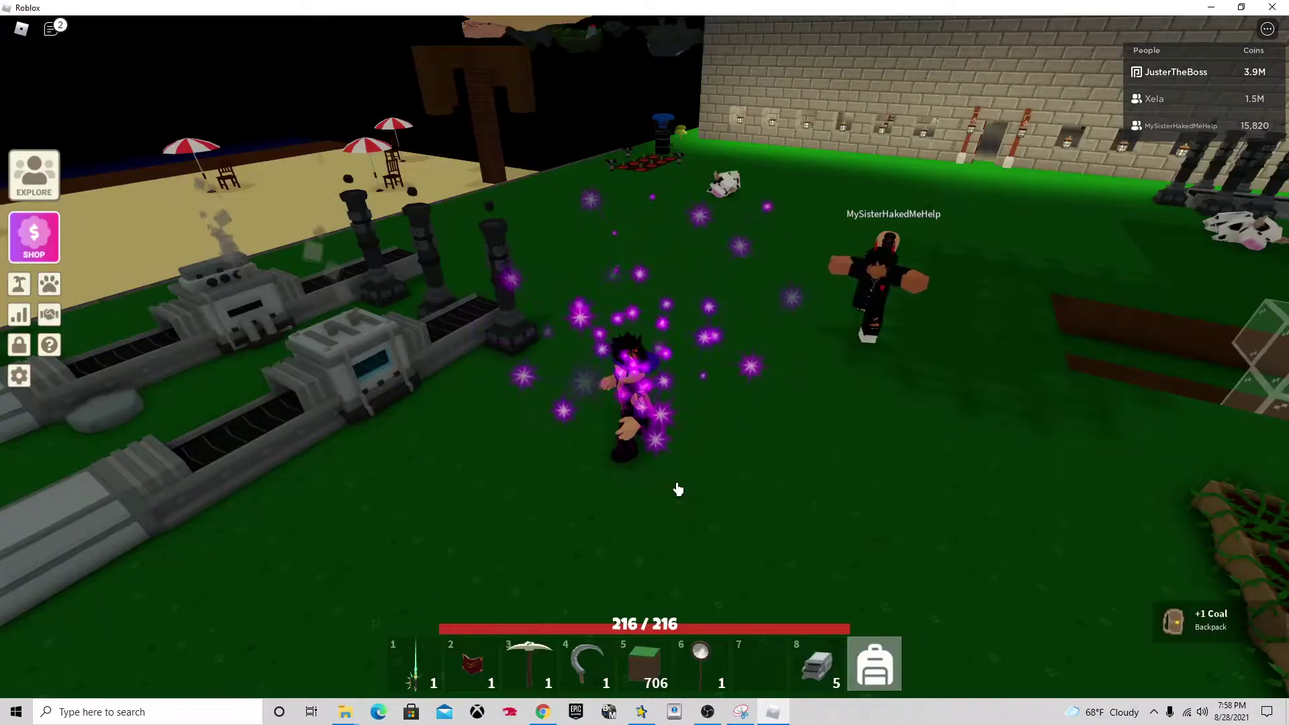
Enable Trade Mode and reply 'yea i got it now' in chat to the friends.
key(d)
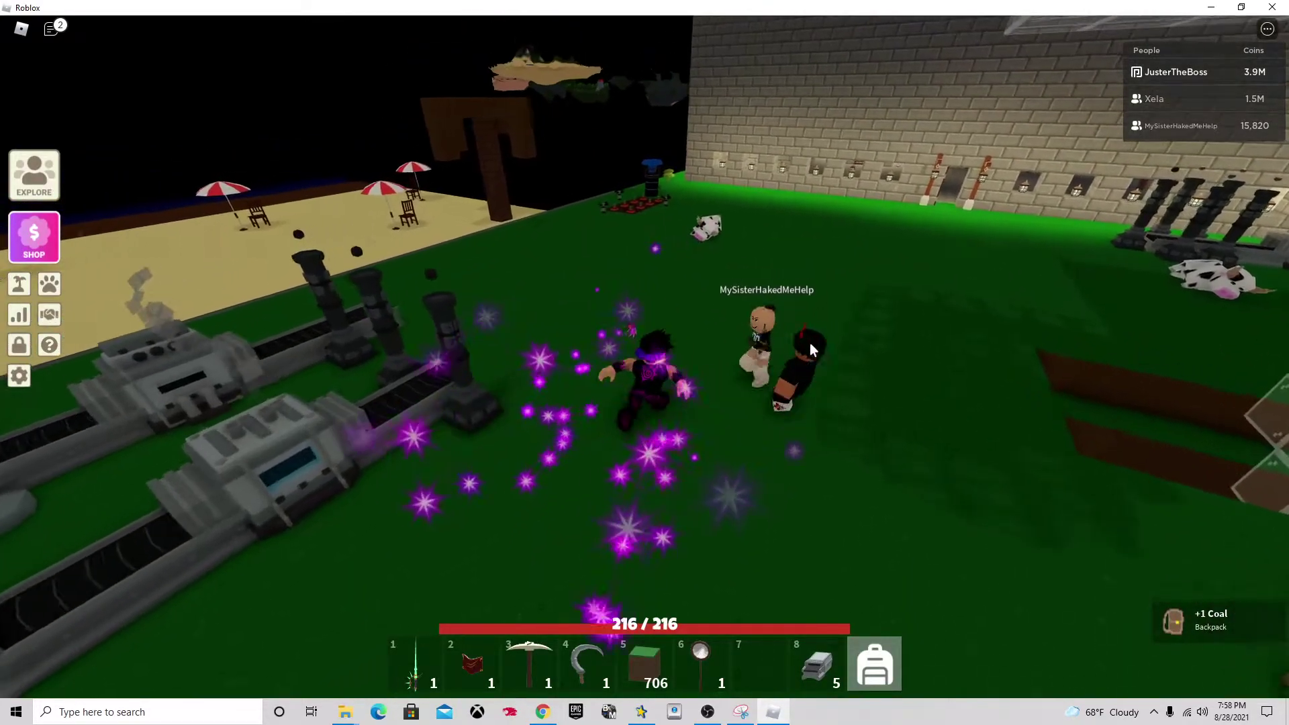
key(w)
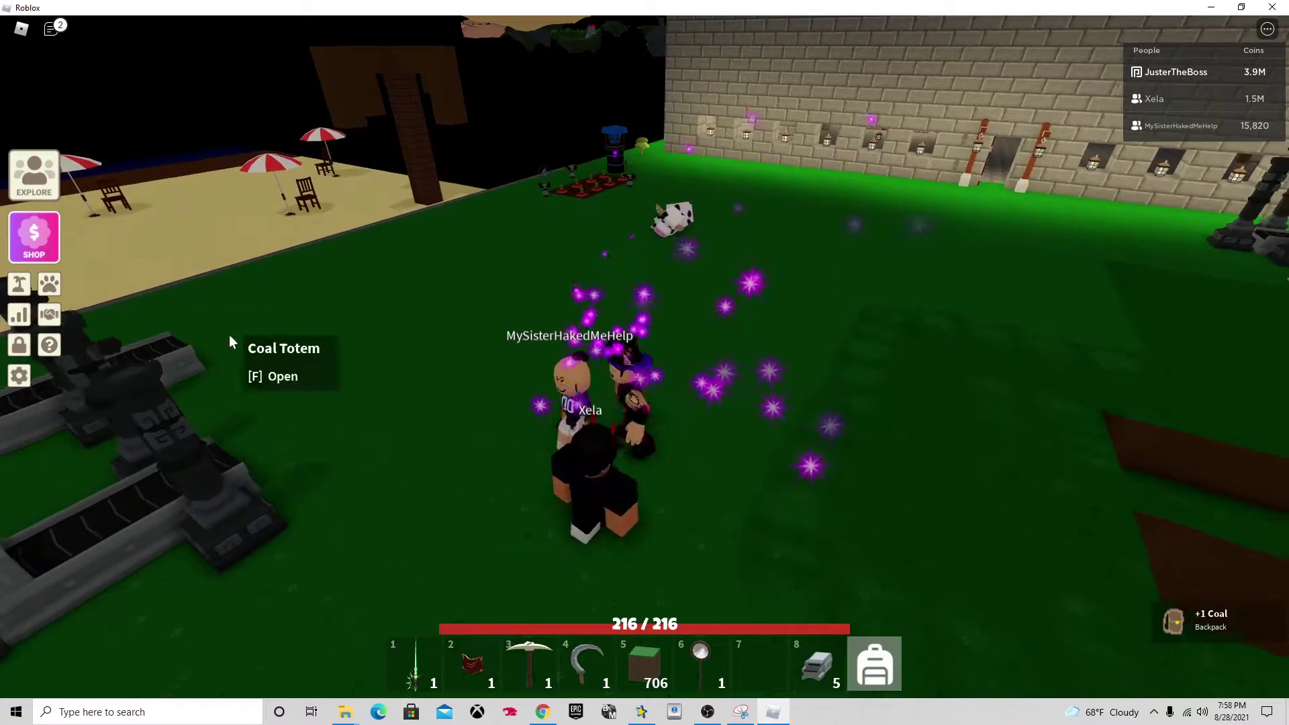
key(slash)
text(how)
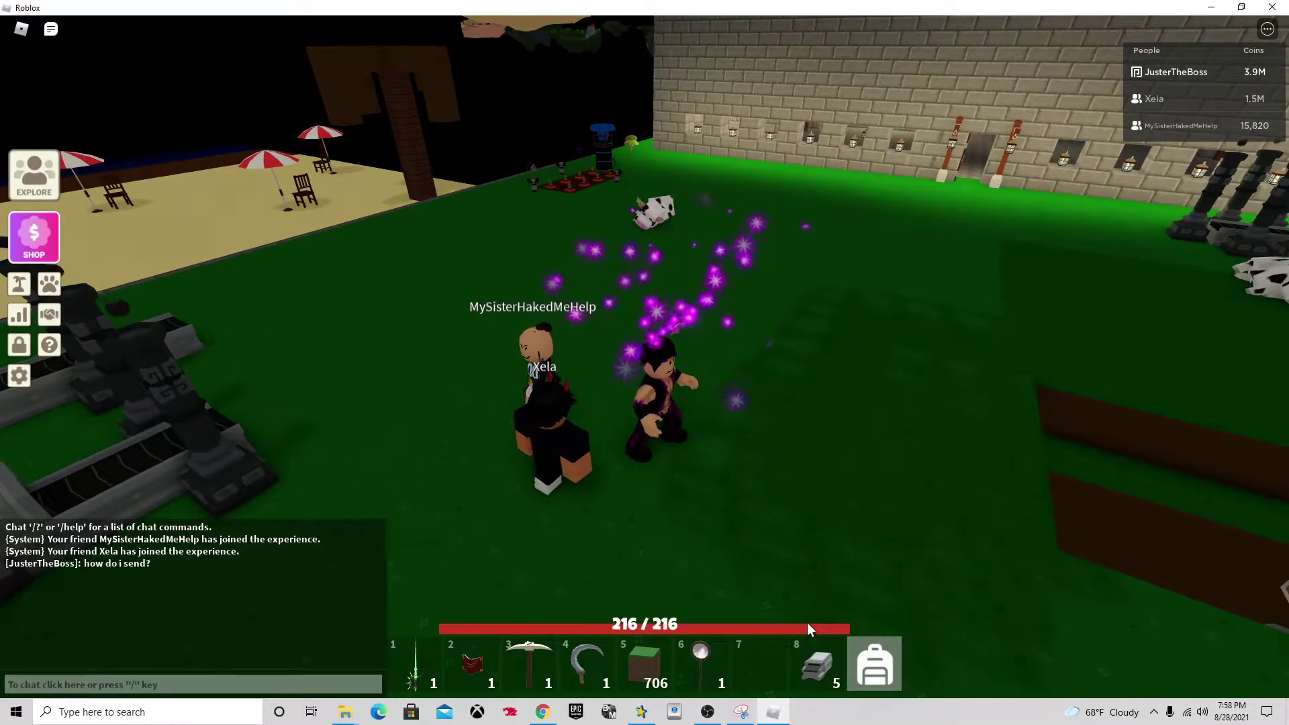
text(w)
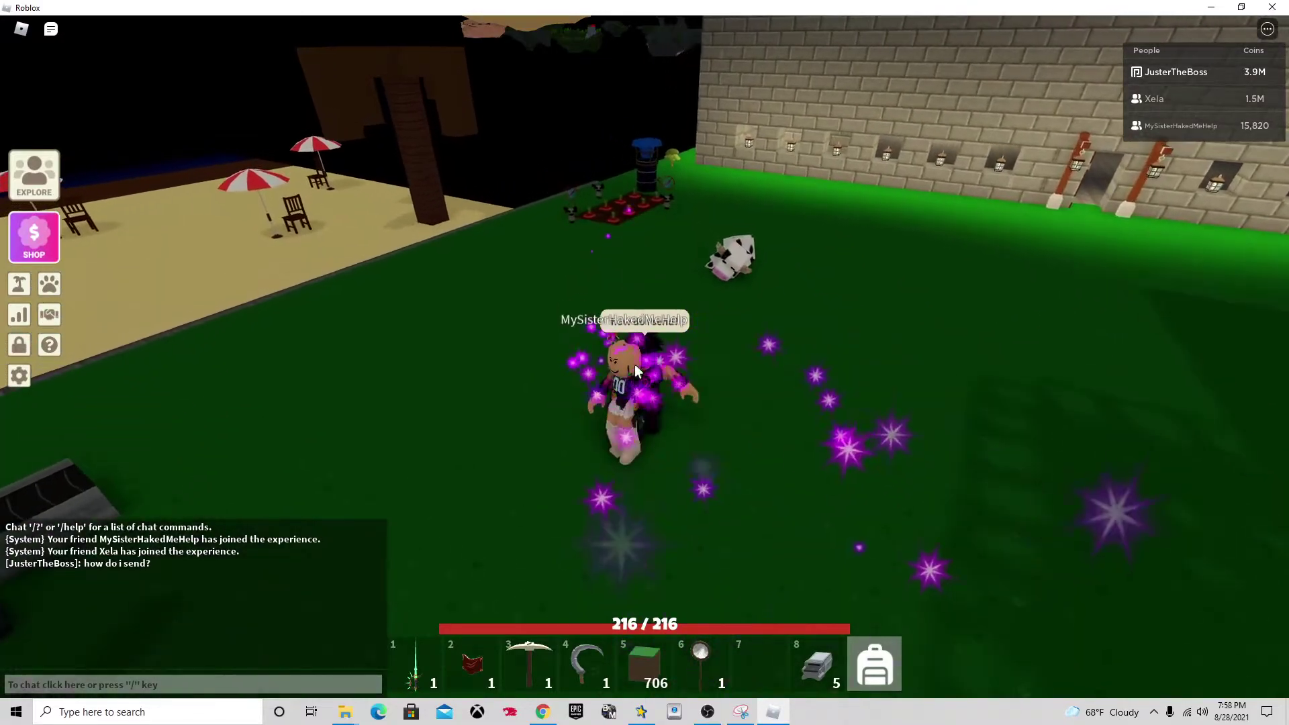
text(w)
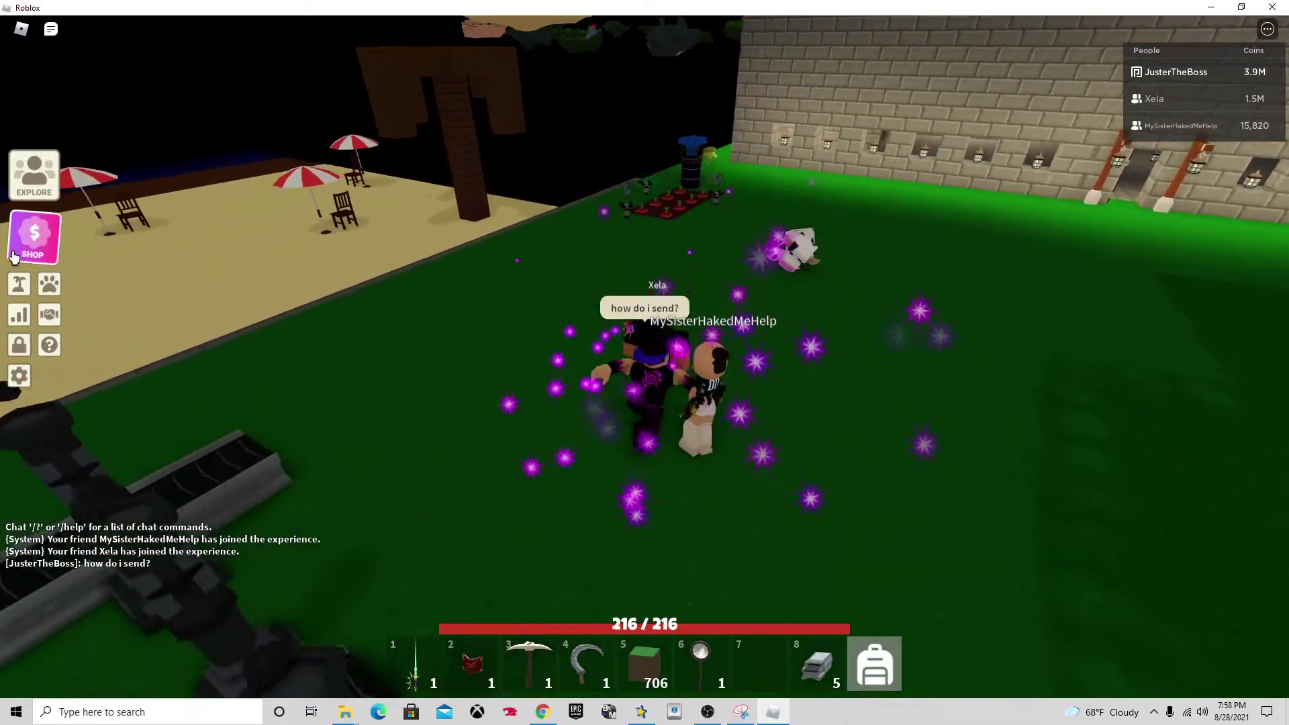
text(w)
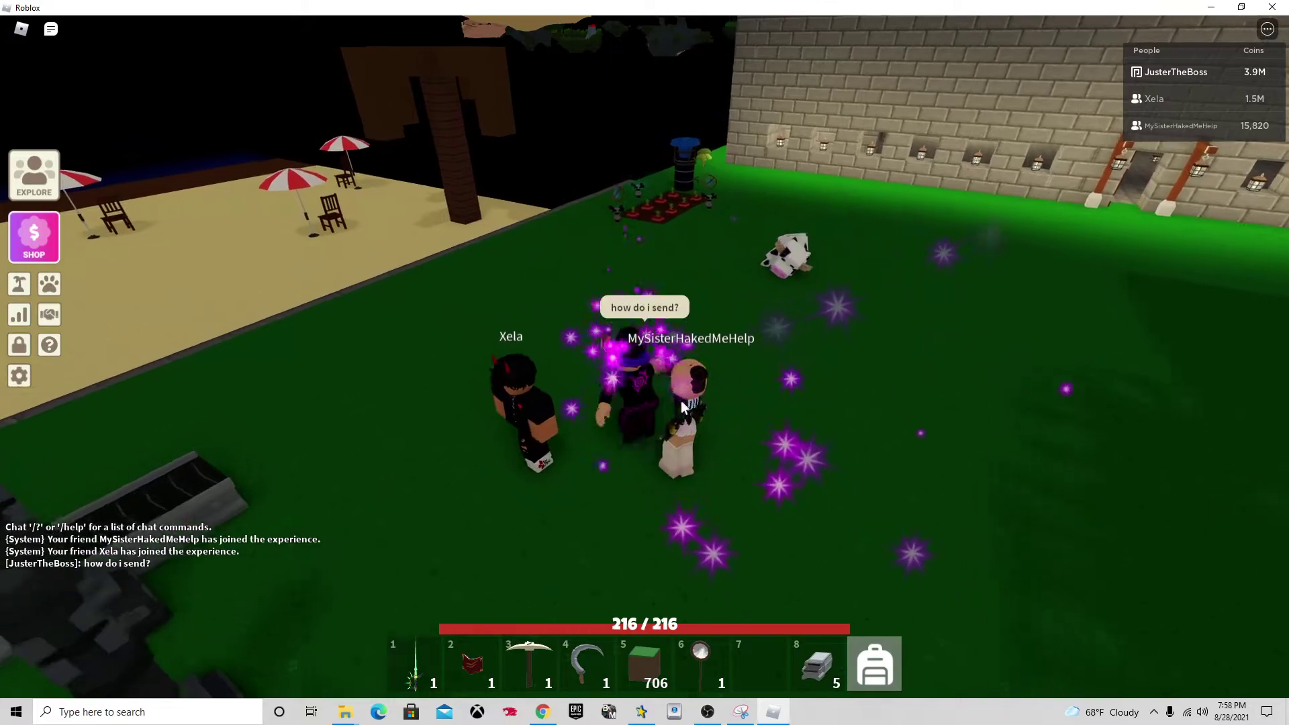
text(a)
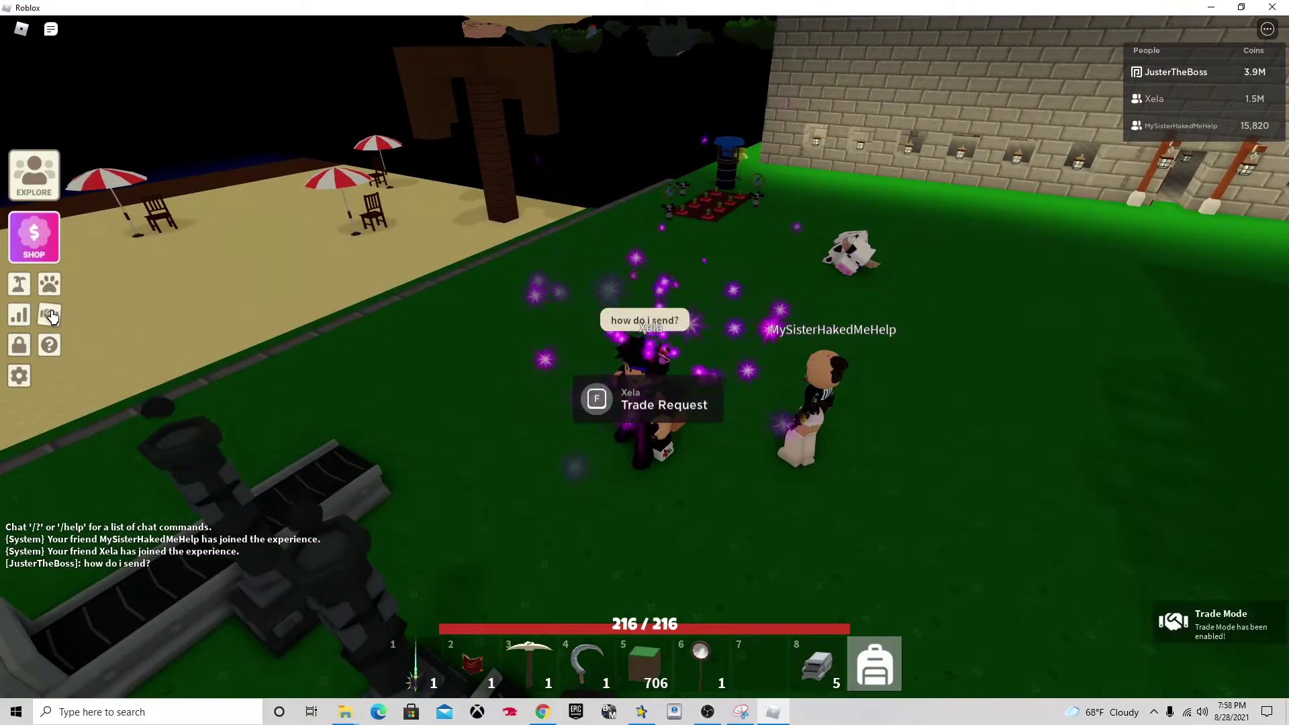
key(grave)
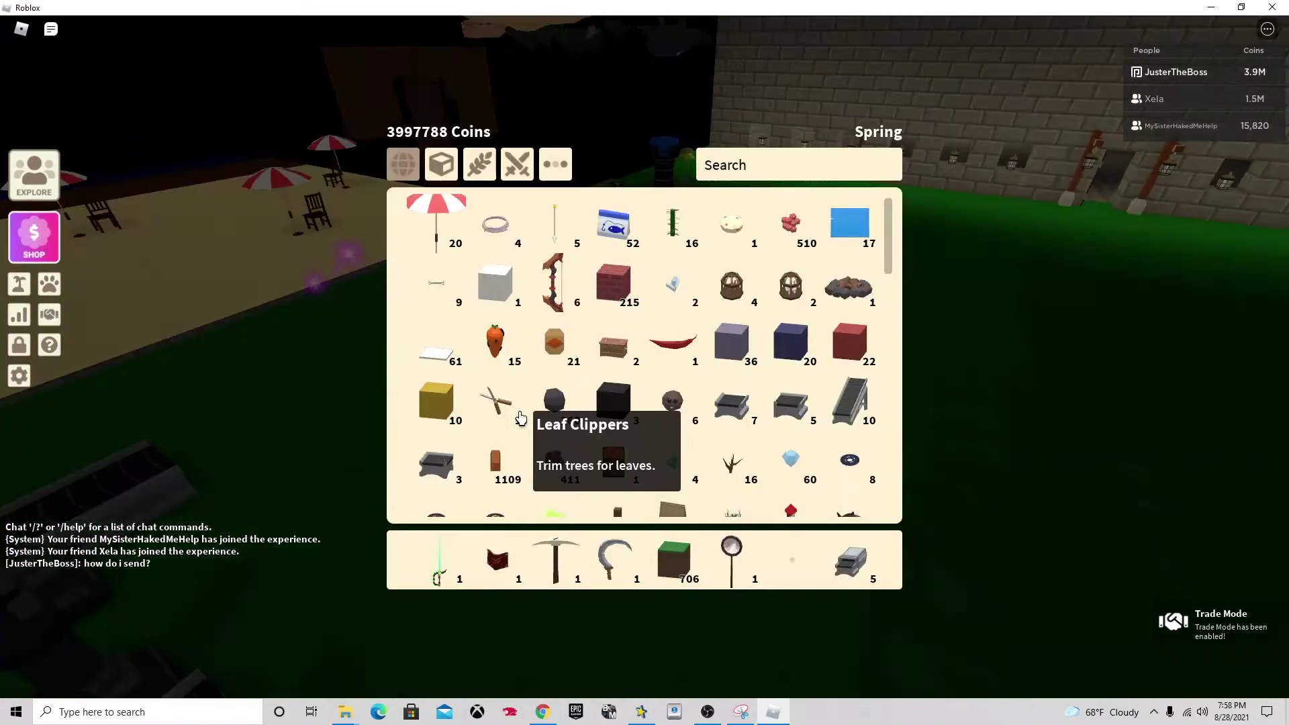
key(grave)
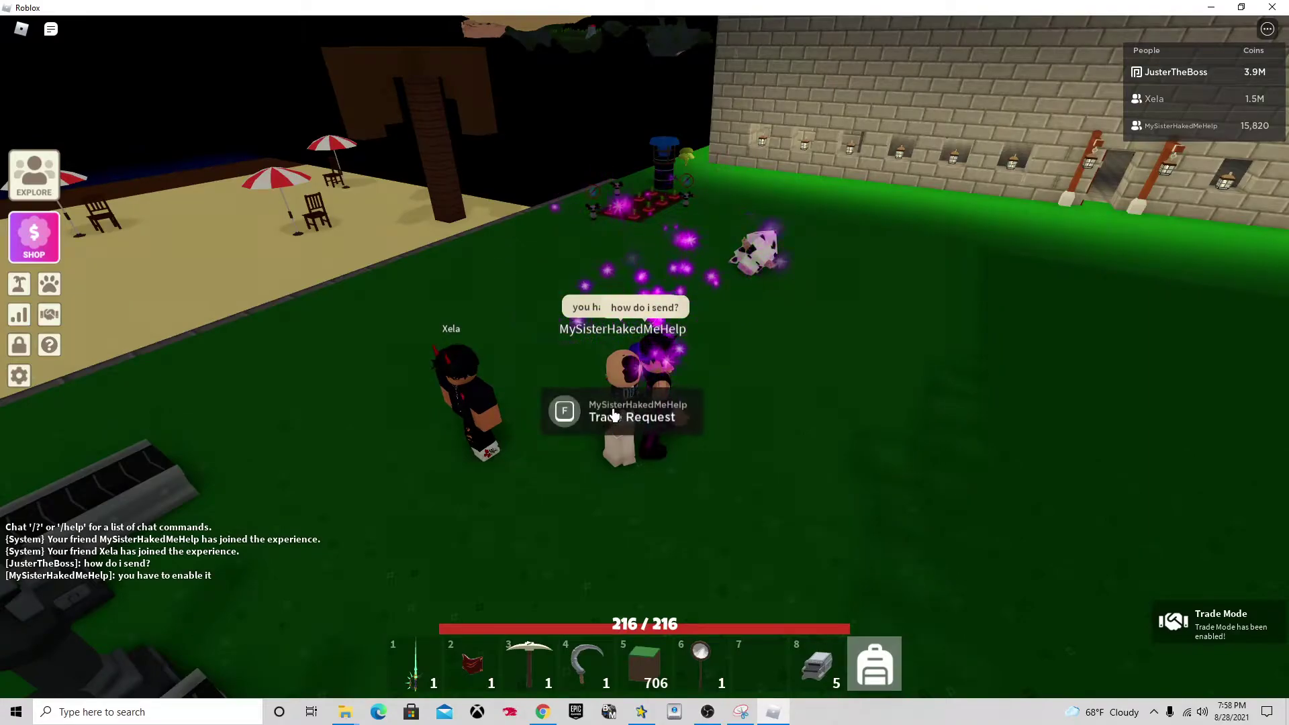
text(yea i got it now)
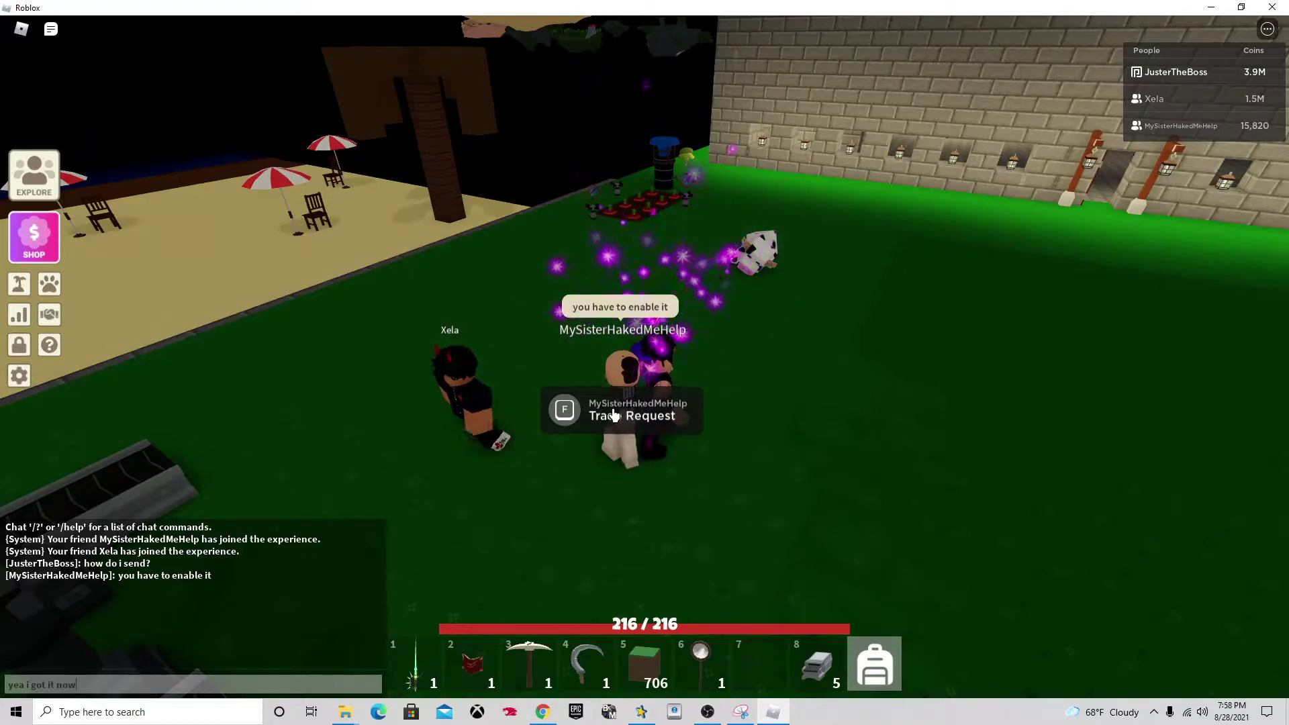
key(Return)
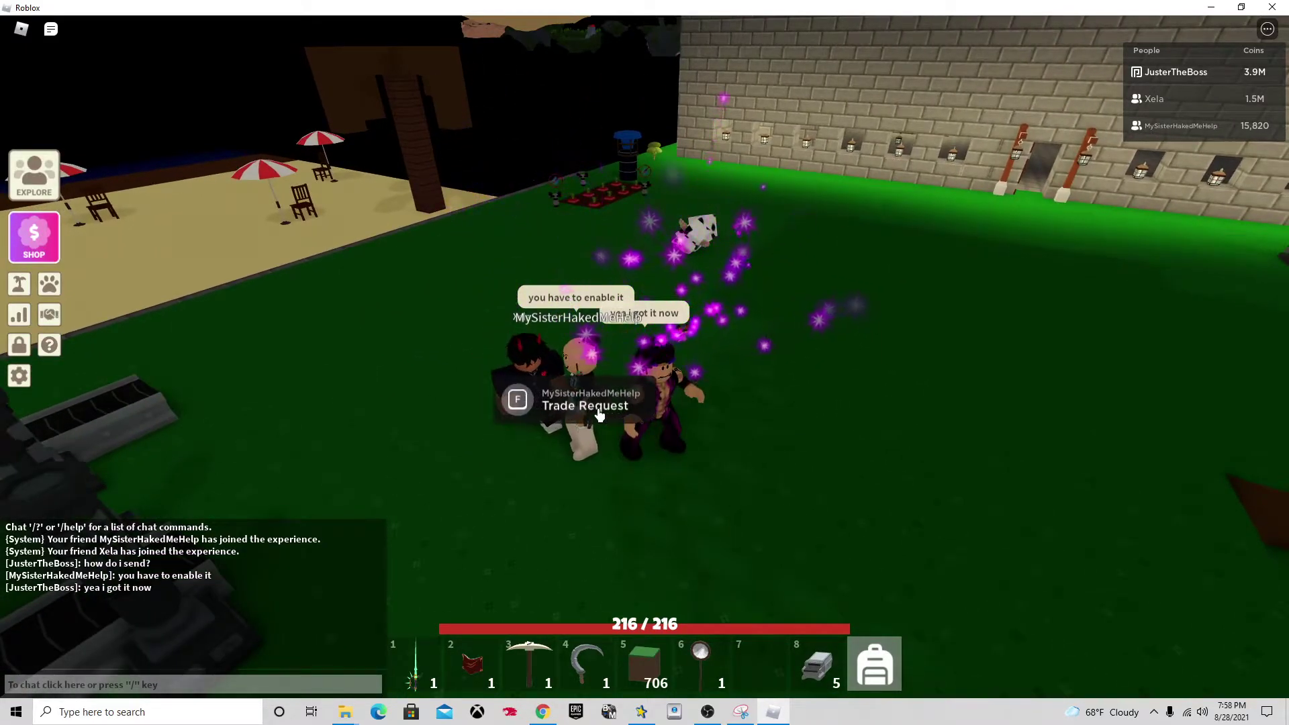
Start a trade with the nearby friend to swap 50 berries for 5 Iron Ore.
key(f)
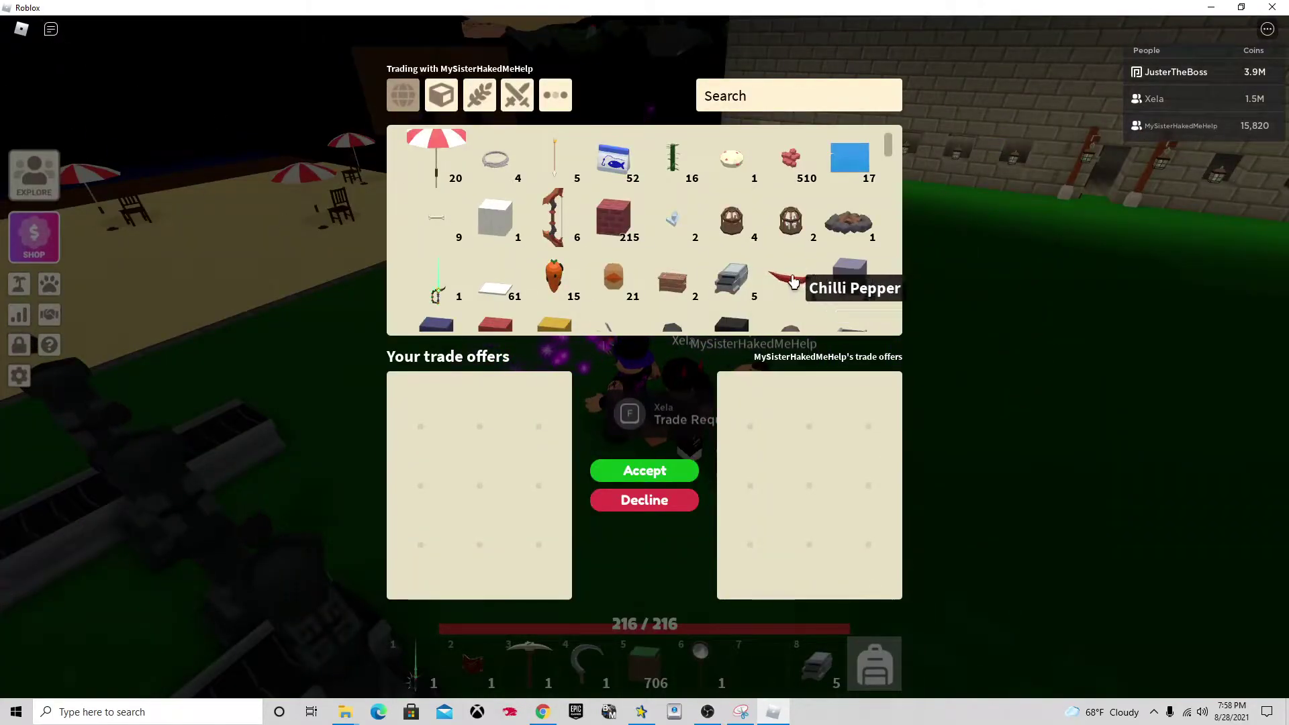
scroll(805, 242, down, 3)
scroll(846, 237, up, 3)
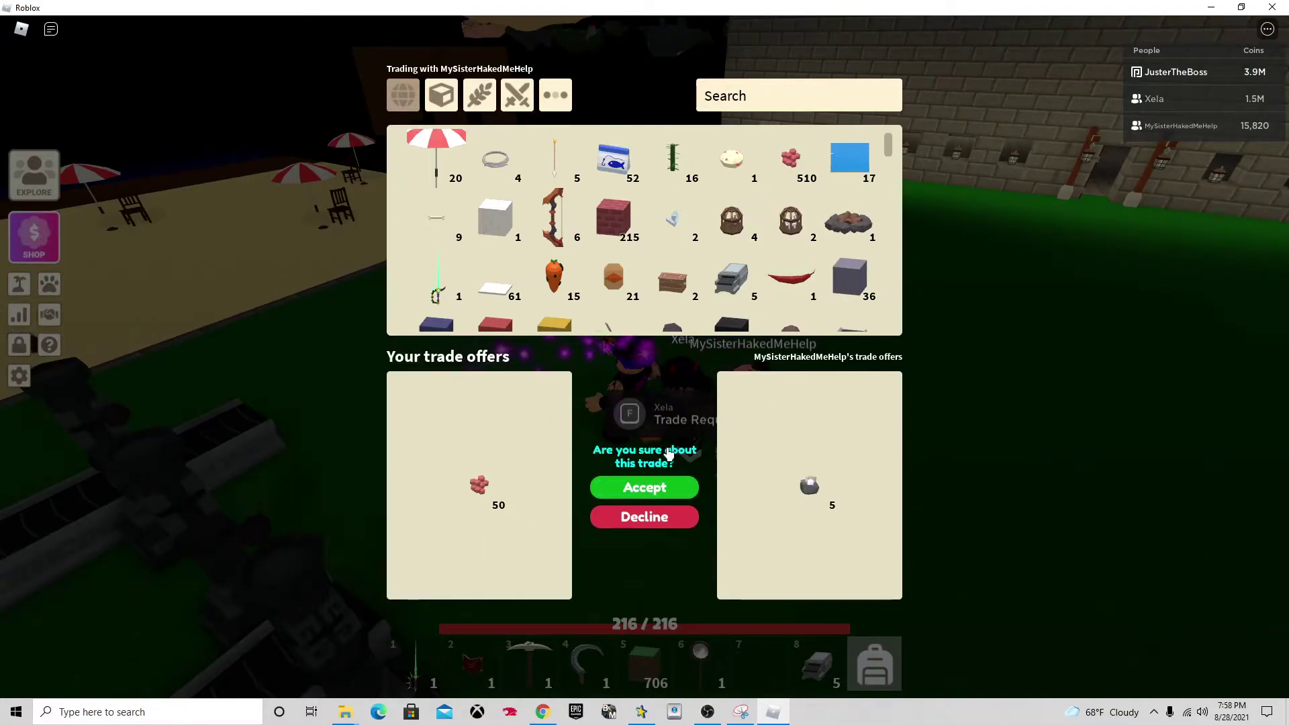
Run past the cow to the berry bushes and equip the Iron Sickle from slot 4.
key(s)
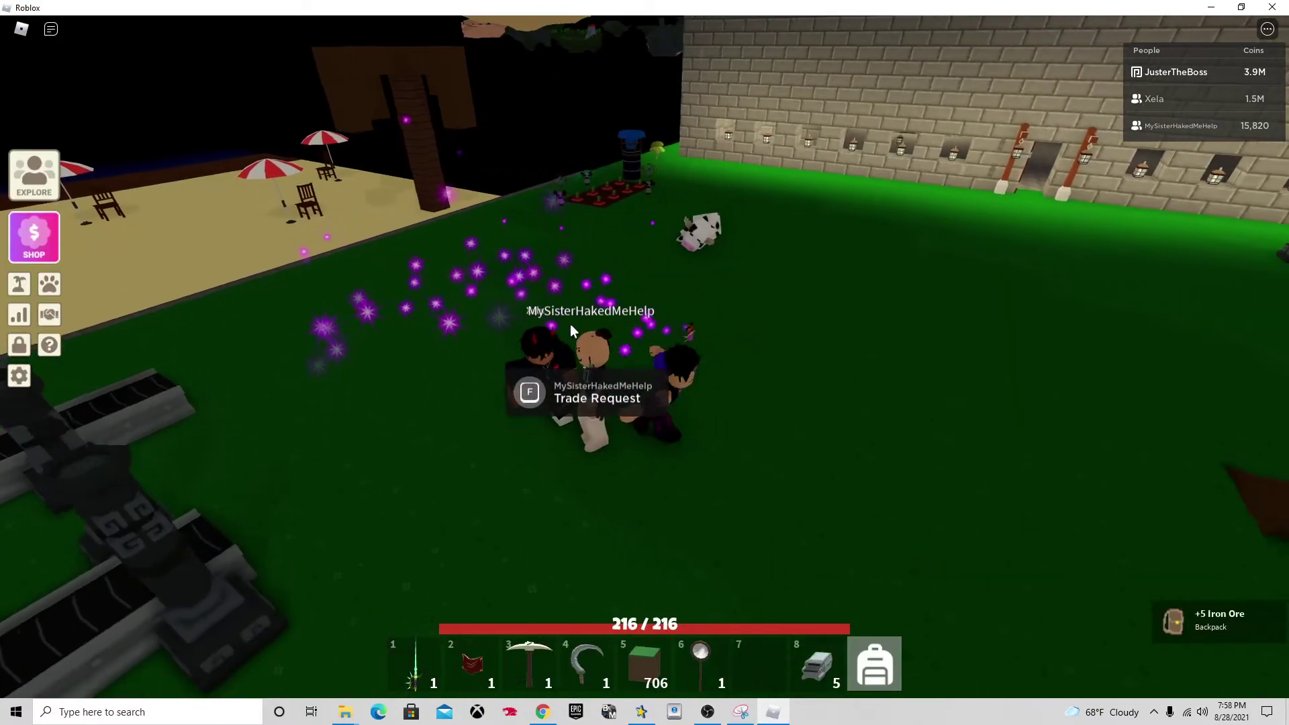
key(s)
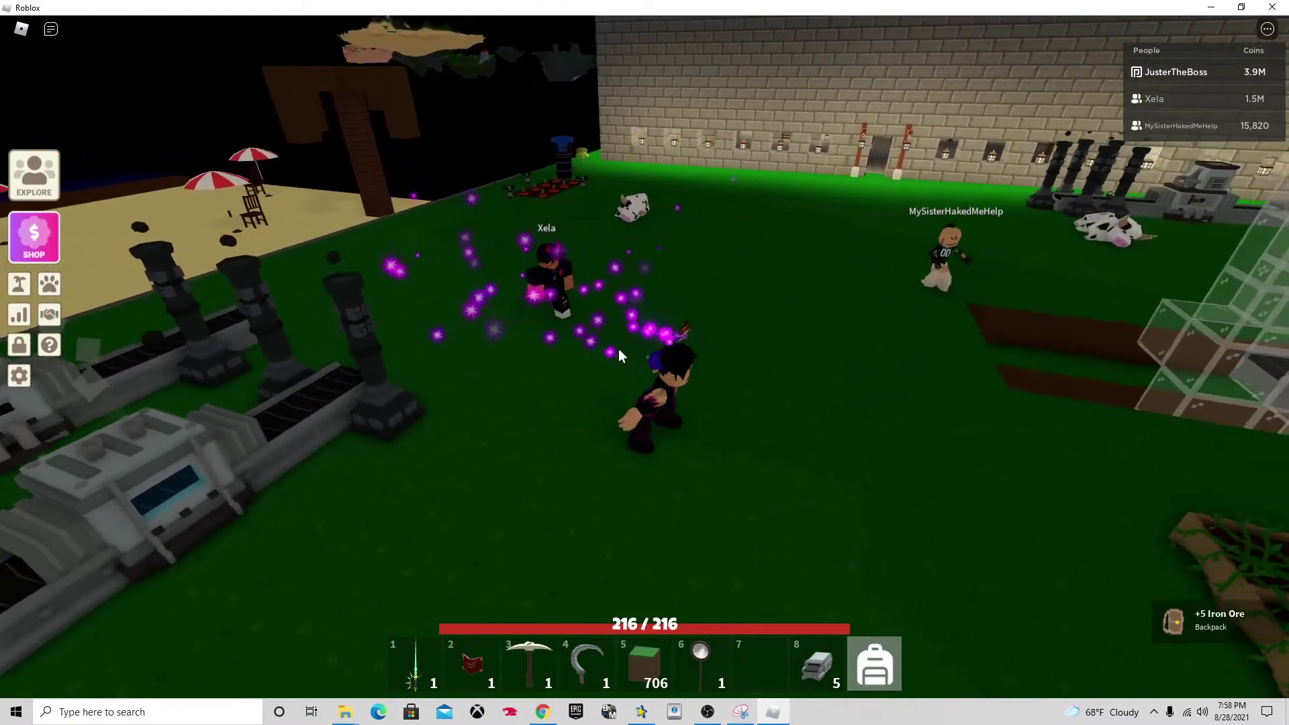
key(d)
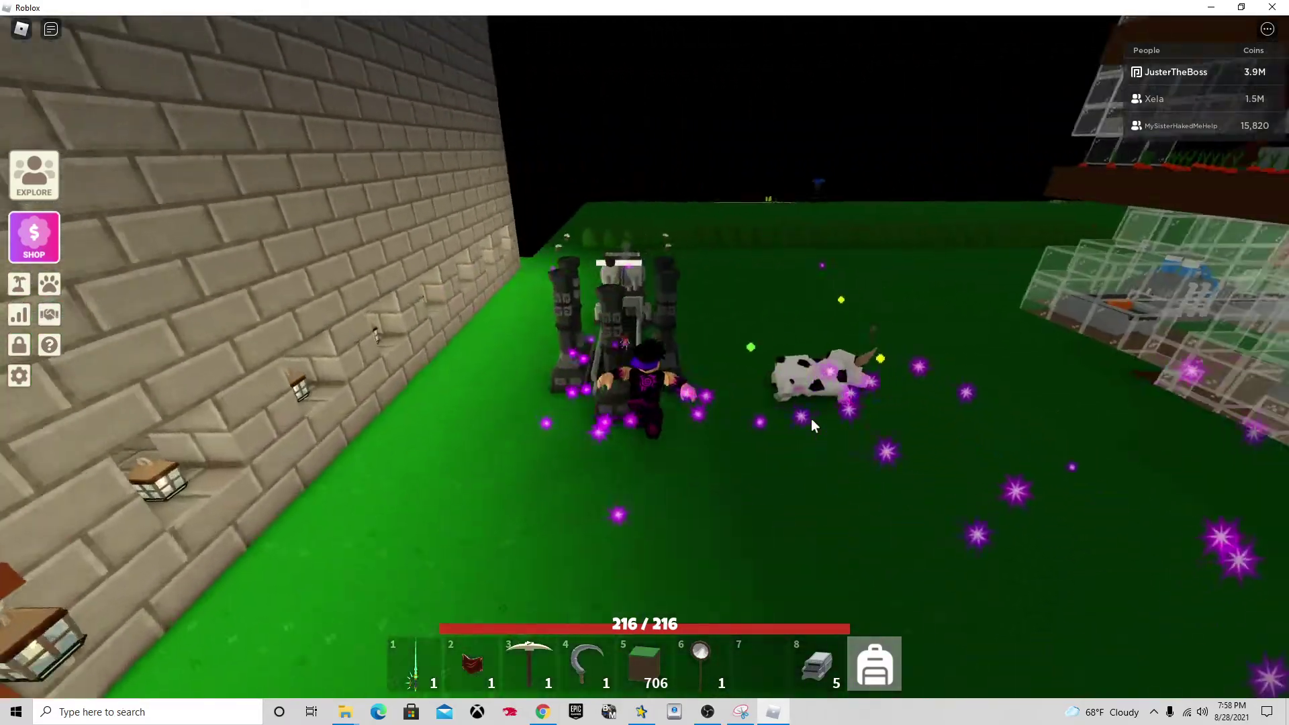
click(811, 418)
key(1)
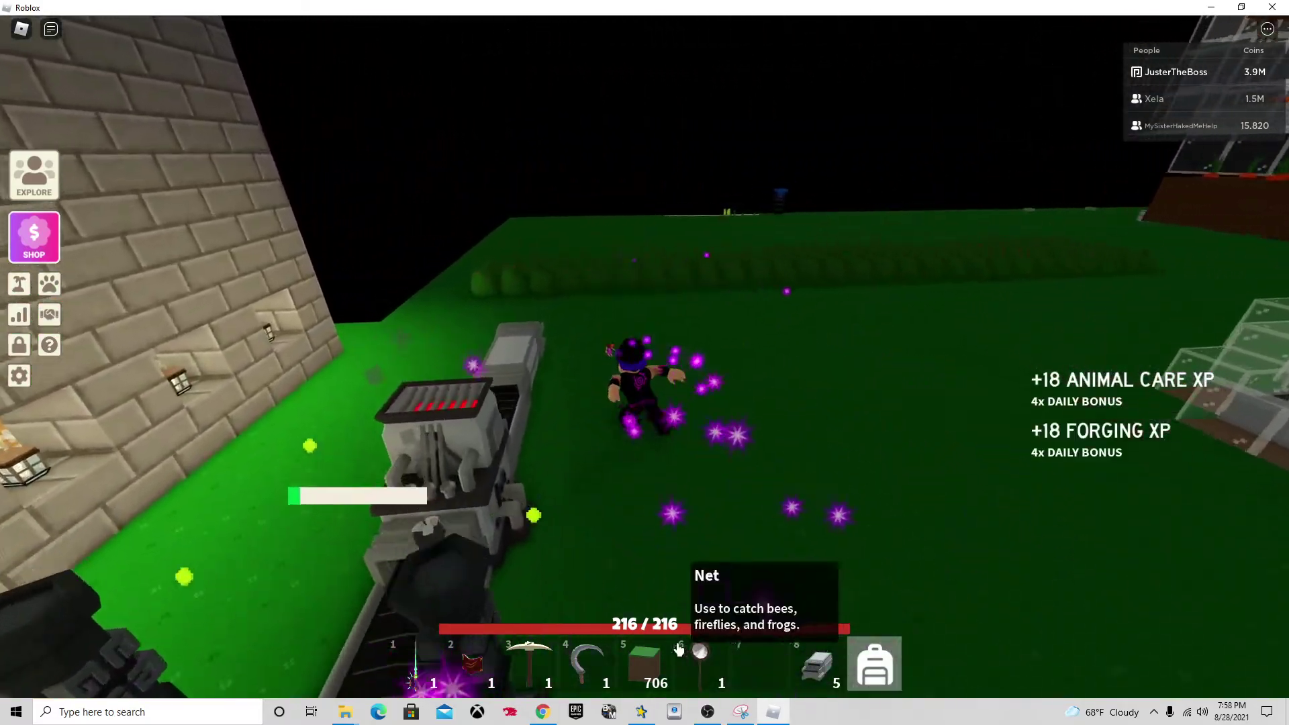
key(4)
key(w)
Swing the Iron Sickle while walking down the row, harvesting every berry bush.
click(694, 521)
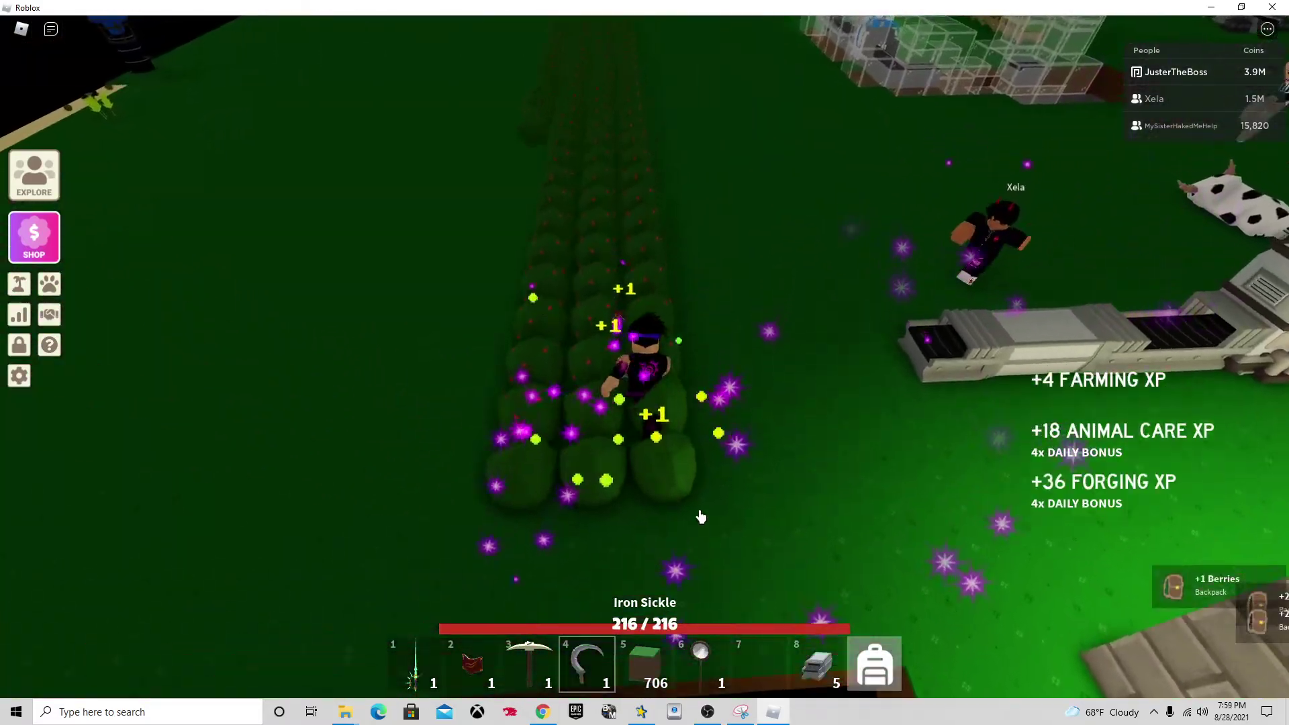
key(w)
click(698, 515)
key(w)
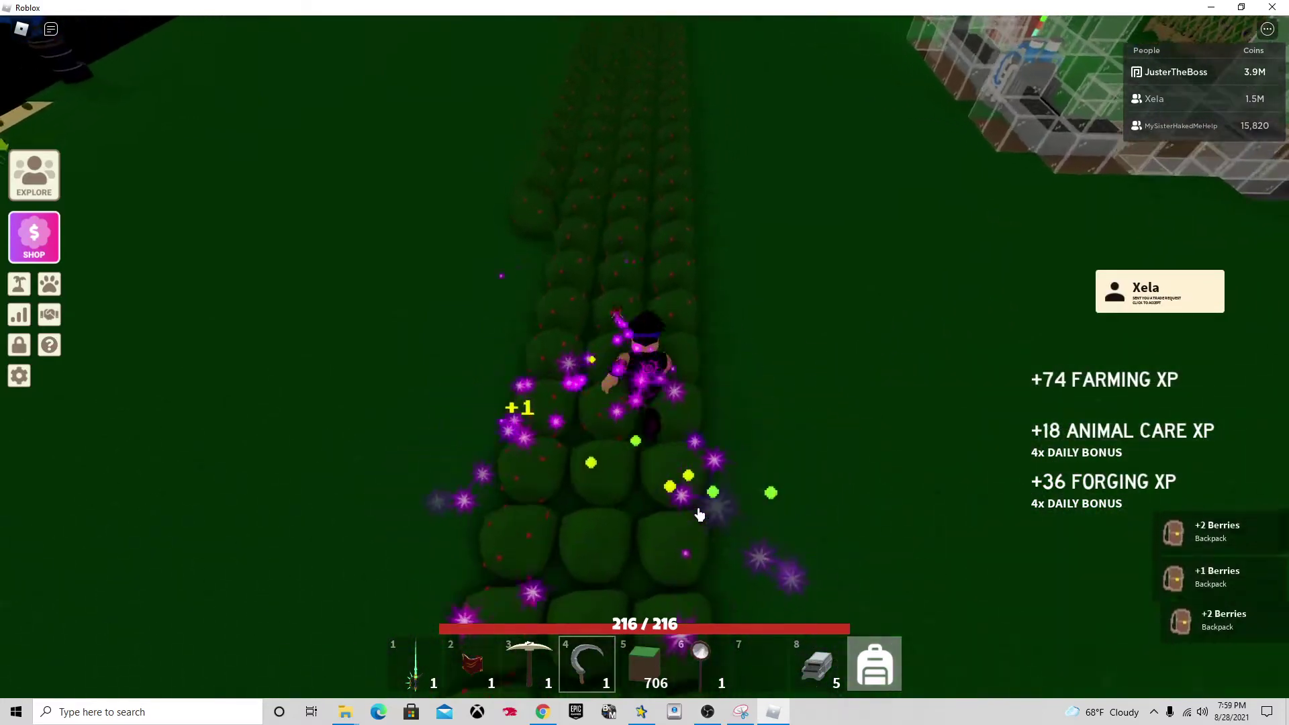
click(699, 514)
key(w)
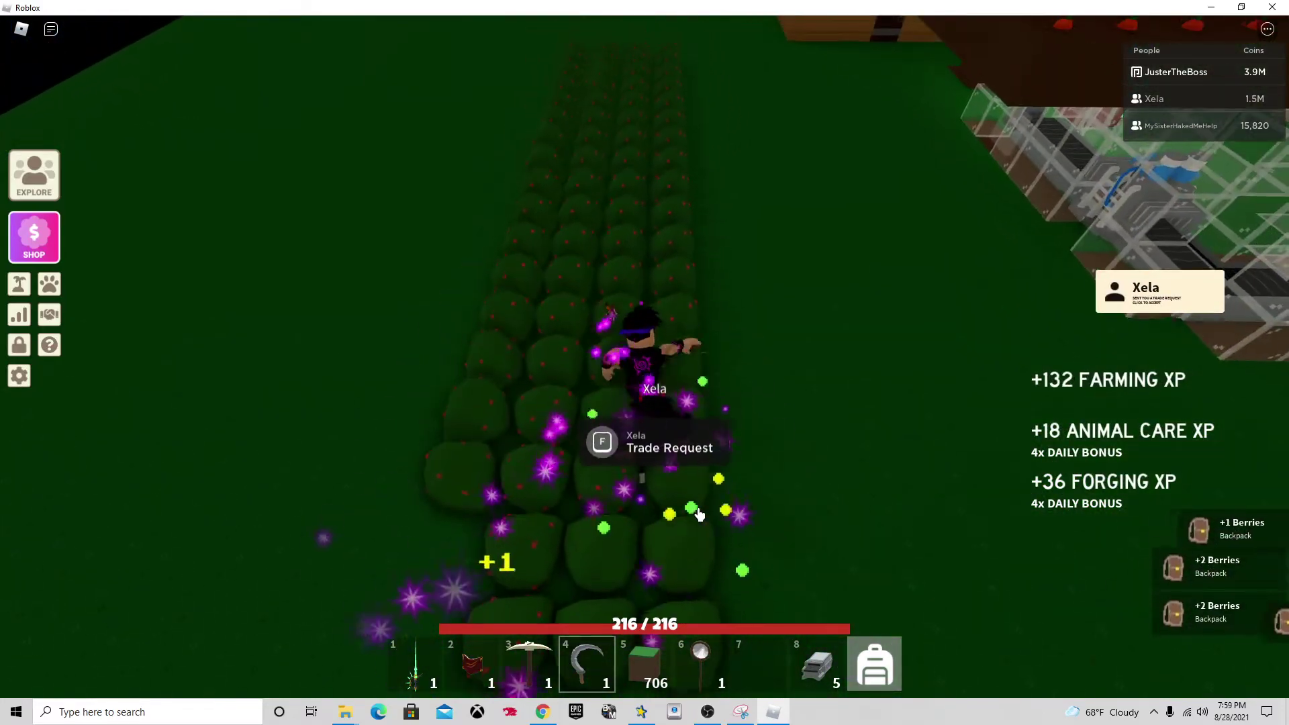
click(700, 515)
key(w)
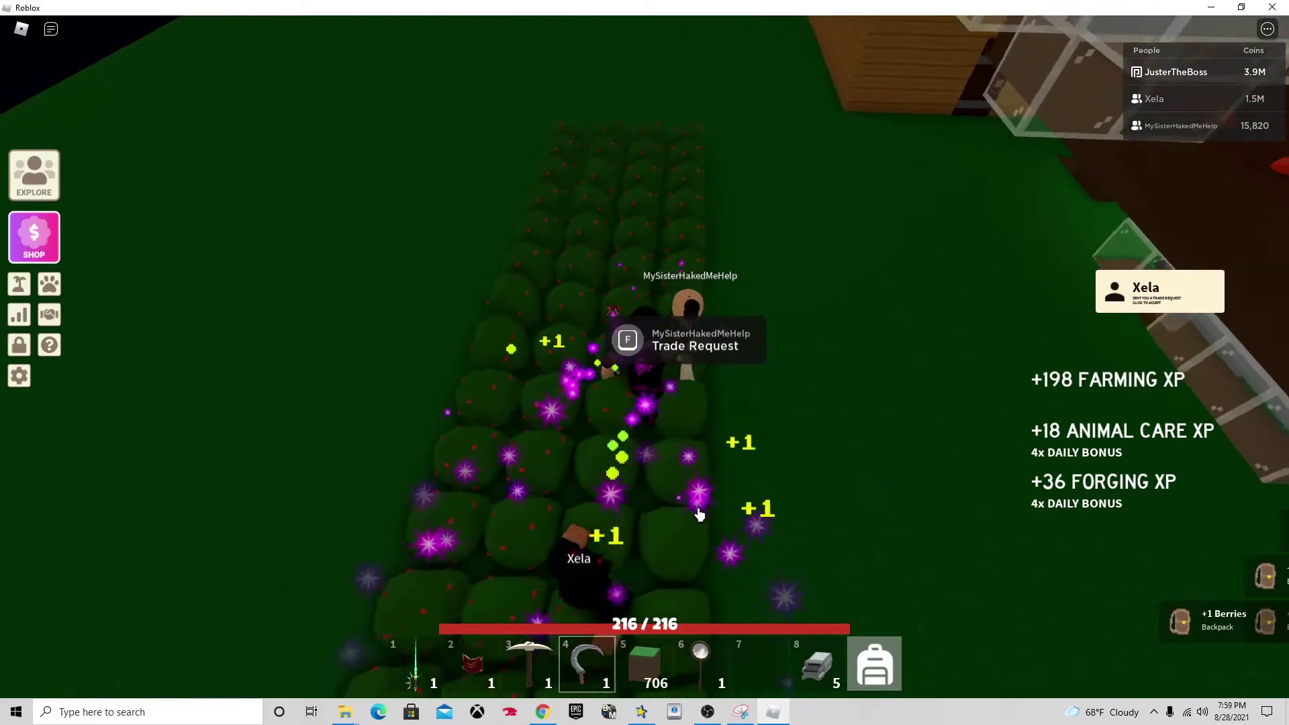
click(699, 515)
key(w)
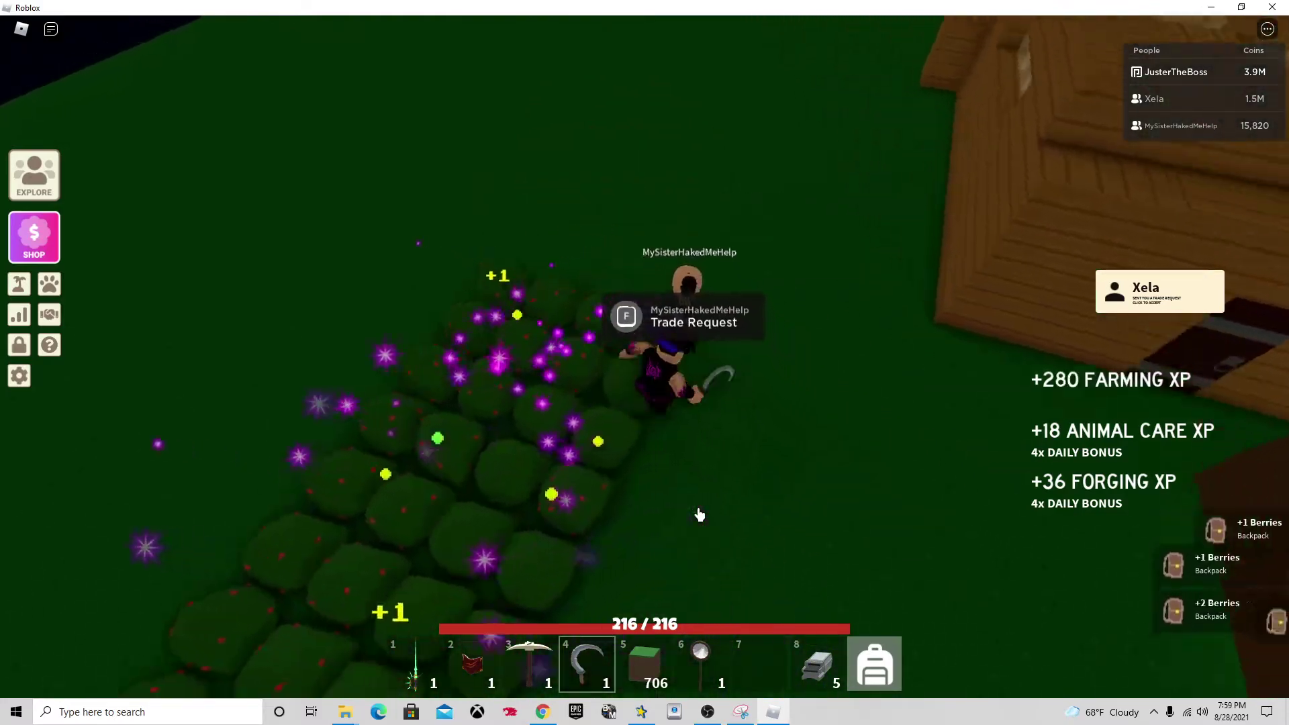
key(w)
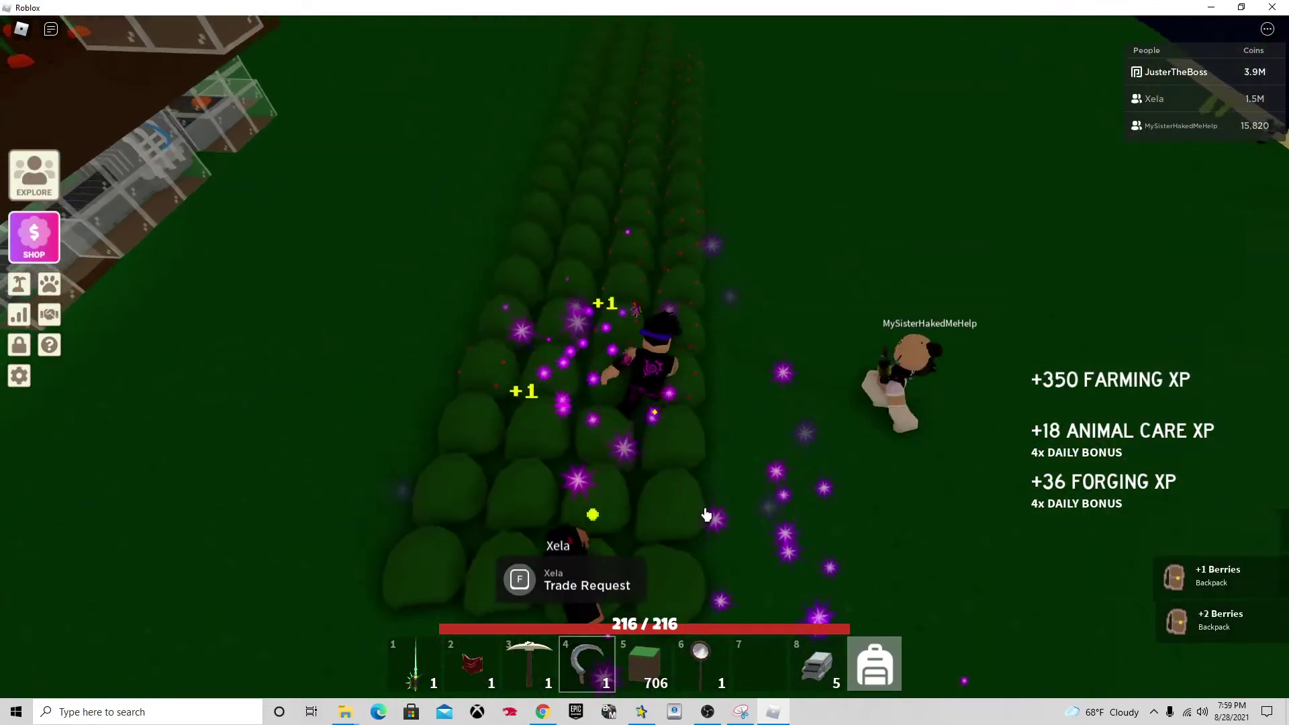
key(w)
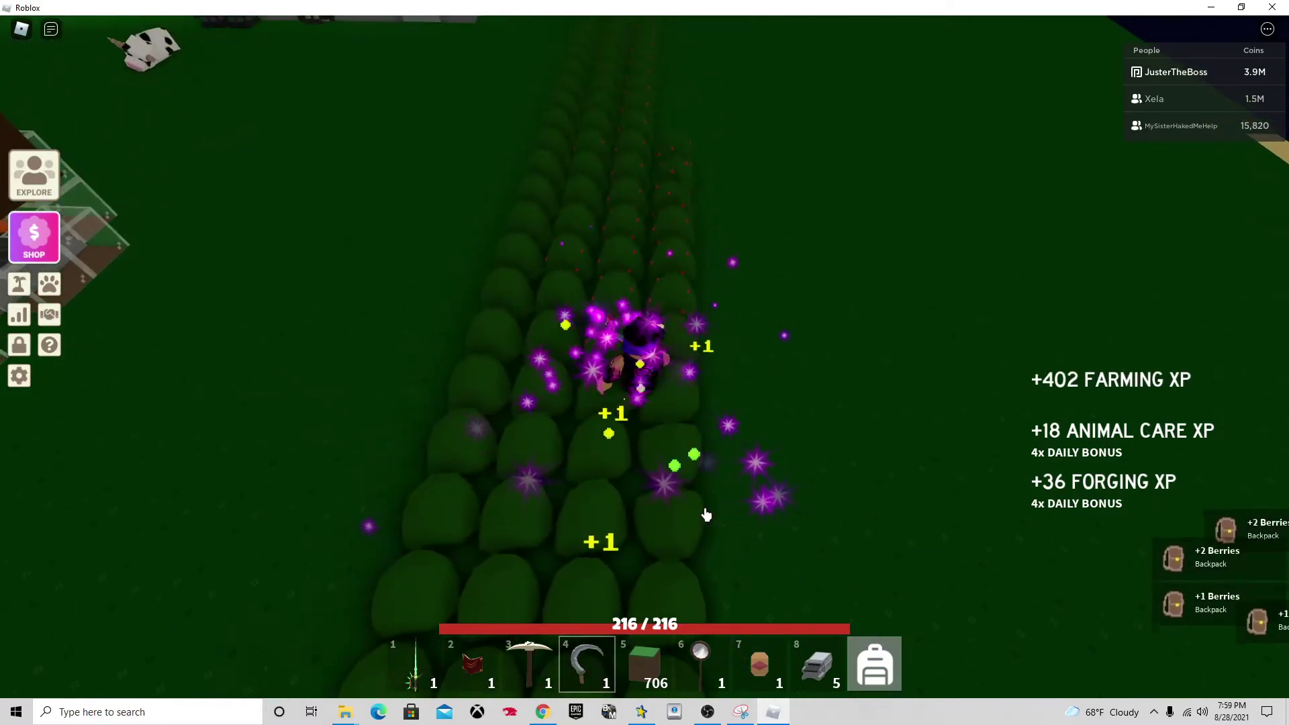
key(w)
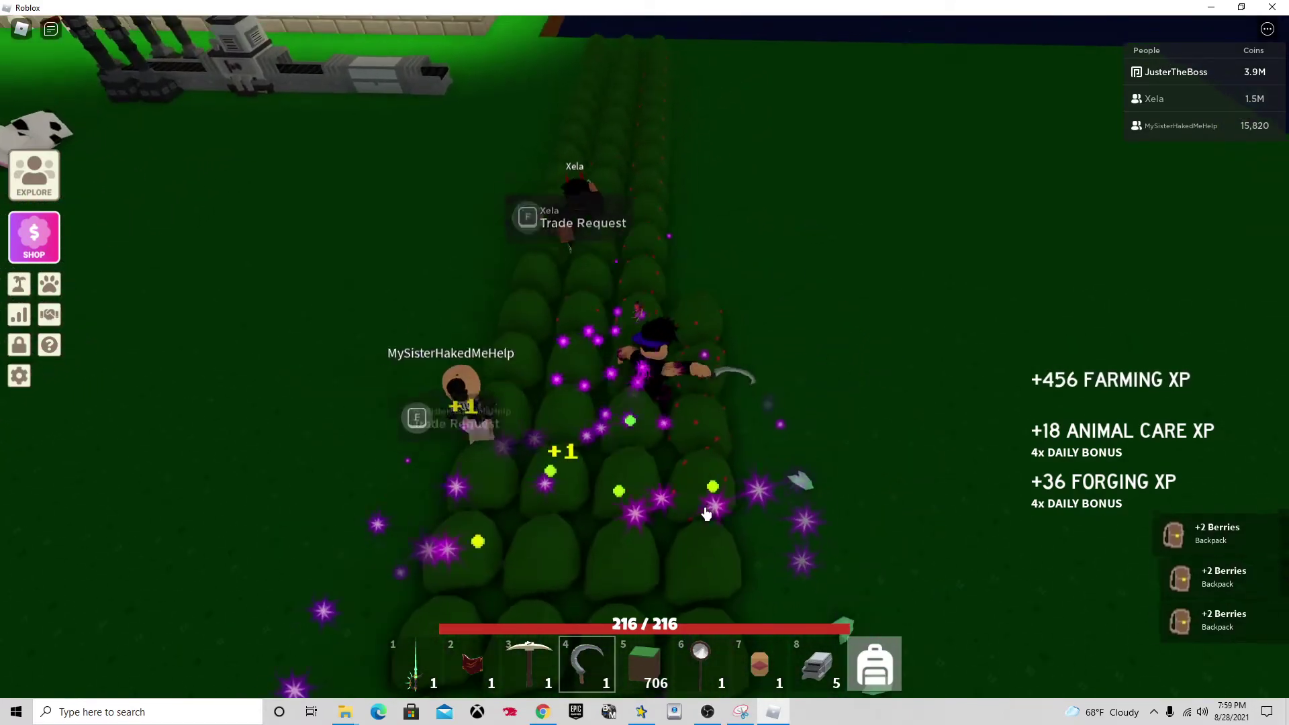
key(w)
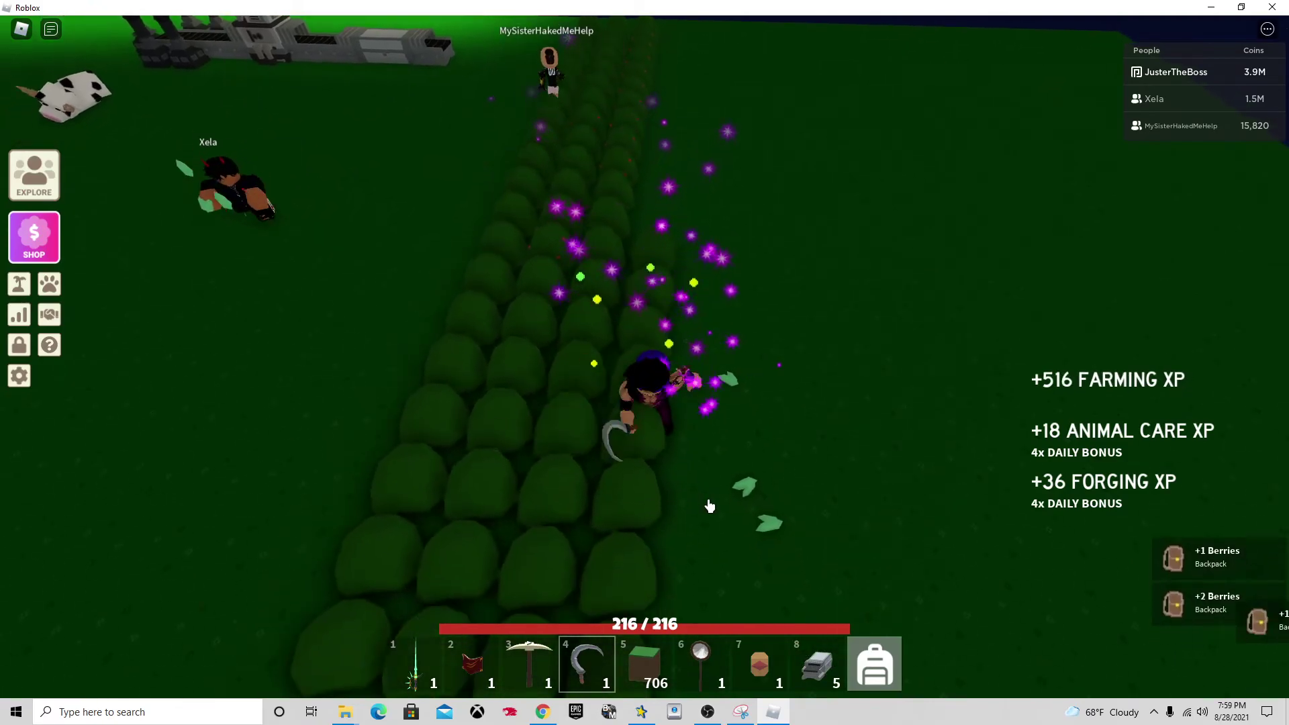